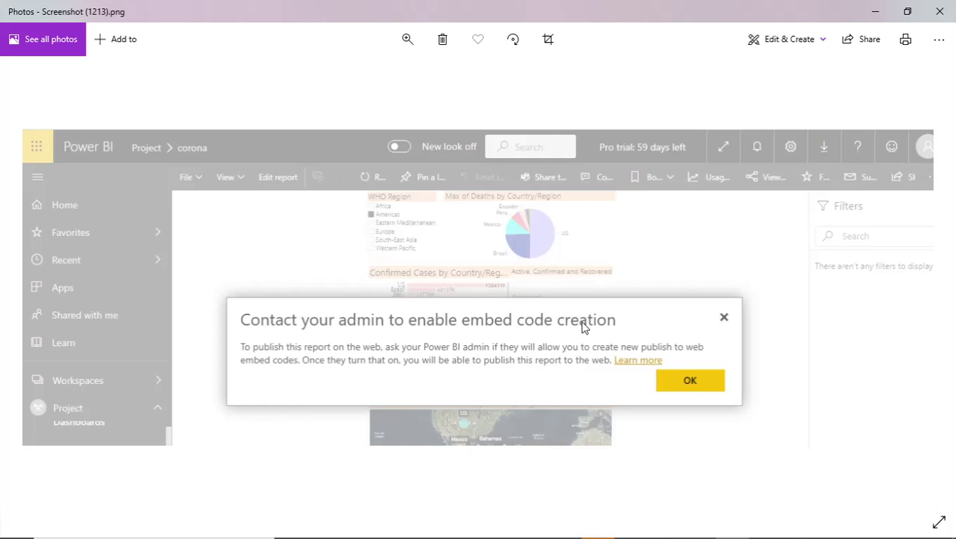
Step: Minimize Photos and restore the Chrome window showing the IRIS Dataset report
left_click(875, 18)
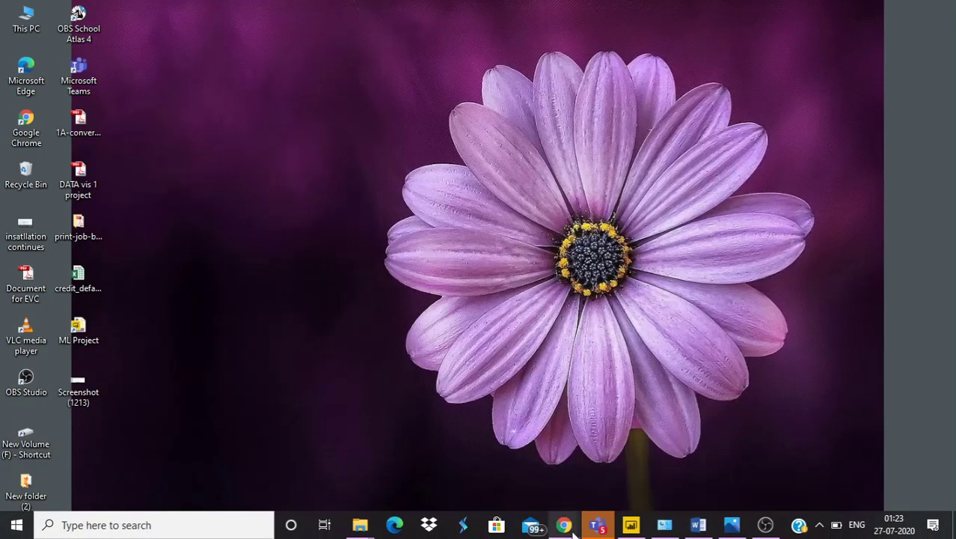
mouse_move(564, 524)
left_click(505, 467)
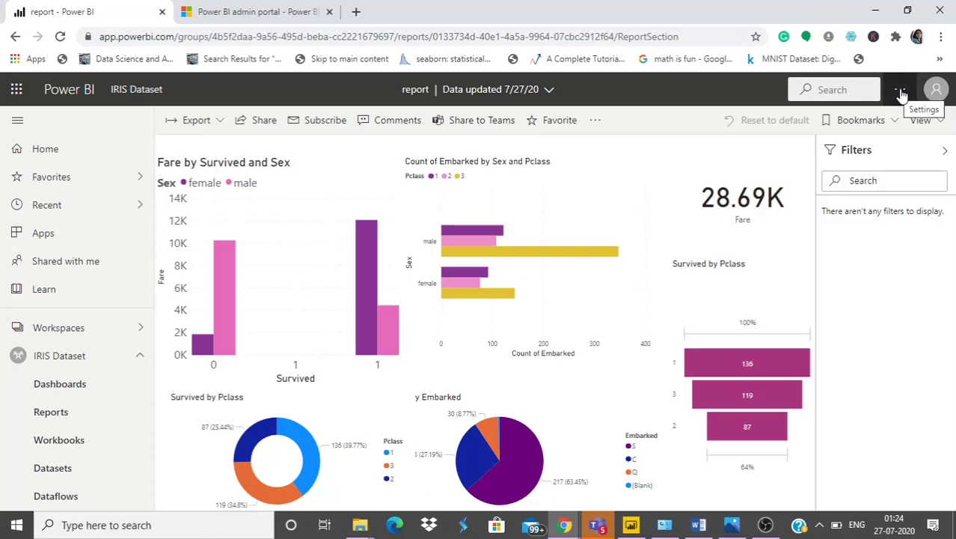
Step: Open the Admin portal from the Settings submenu of the '...' menu
left_click(900, 92)
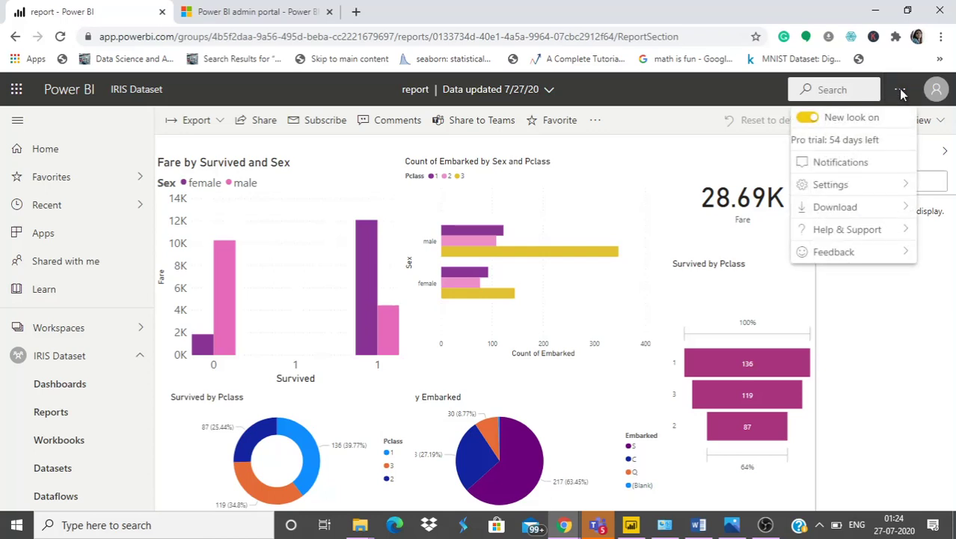
left_click(829, 185)
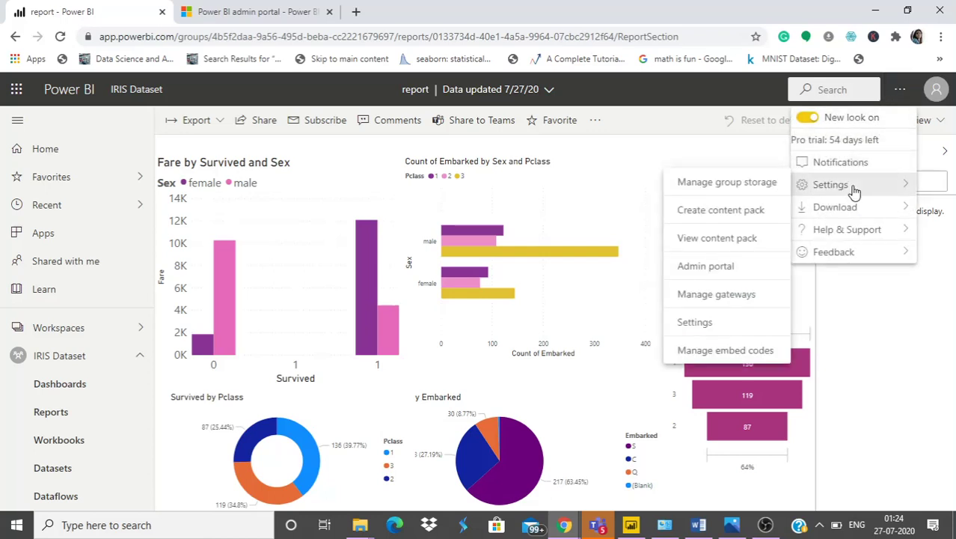
left_click(723, 271)
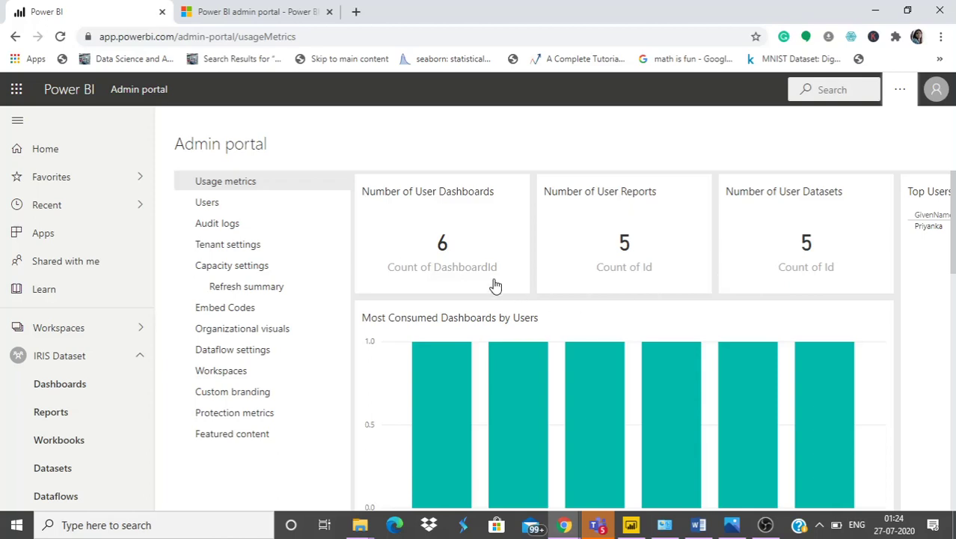
Step: Go to Tenant settings, glance at the docs tab, and scroll to Export and sharing settings
left_click(249, 252)
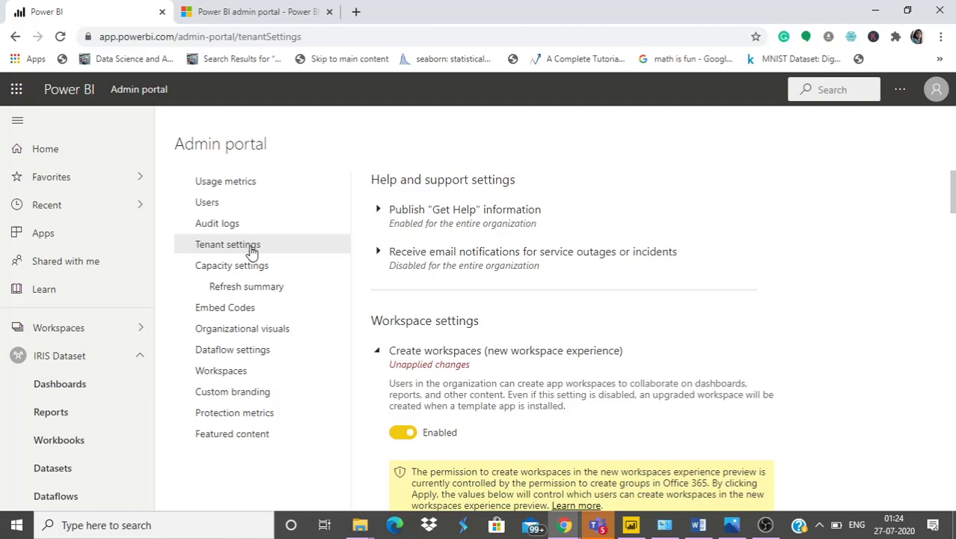
left_click(255, 16)
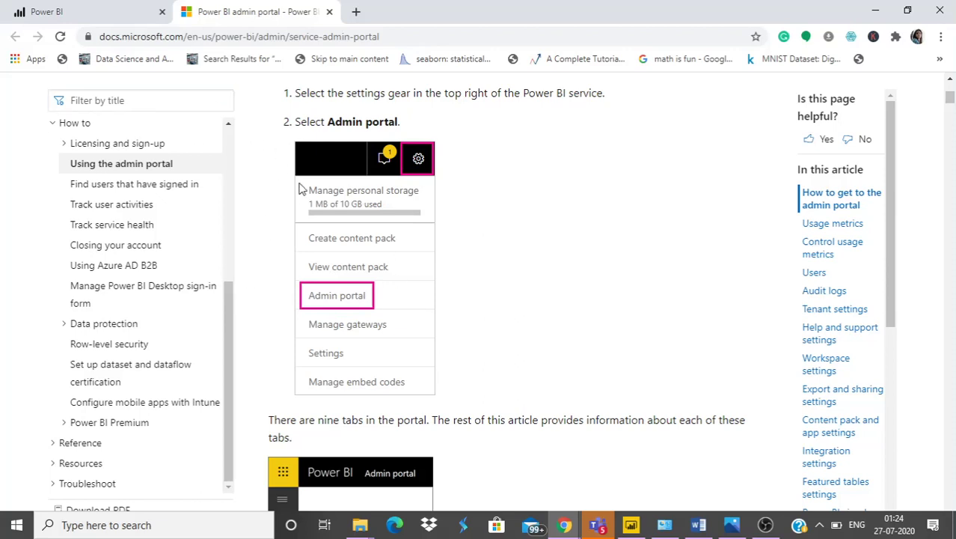
left_click(113, 17)
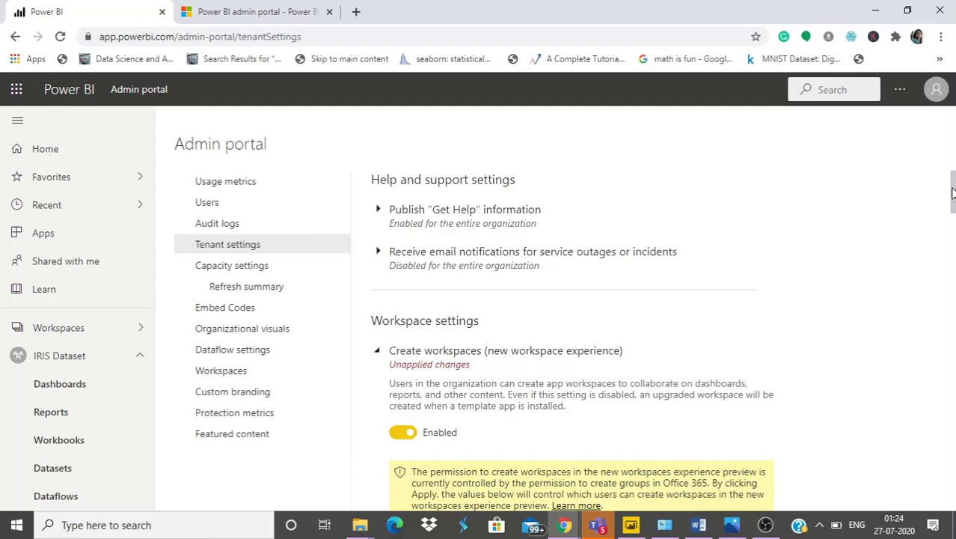
left_click_drag(952, 194, 952, 269)
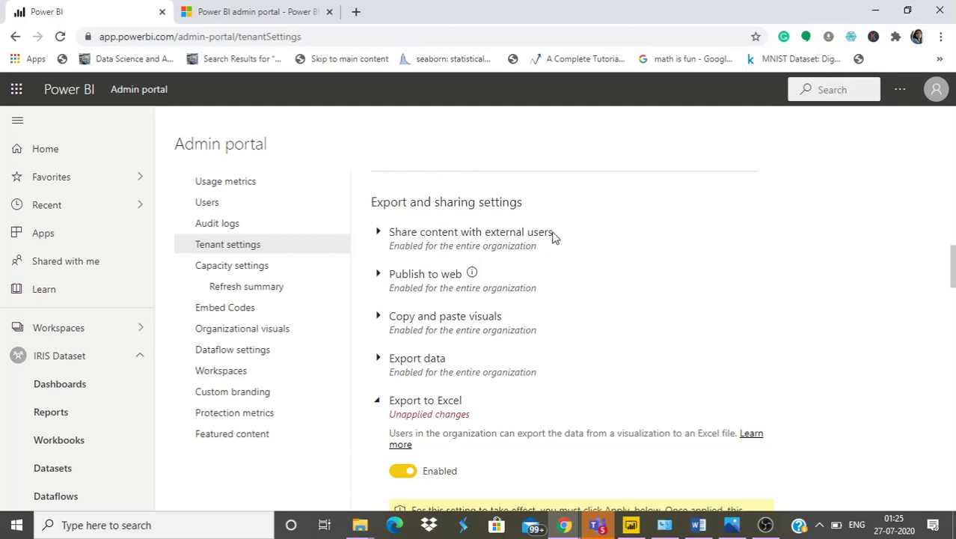
Step: Expand Publish to web and review its Enabled toggle, embed-code options and Apply to choices
left_click(433, 278)
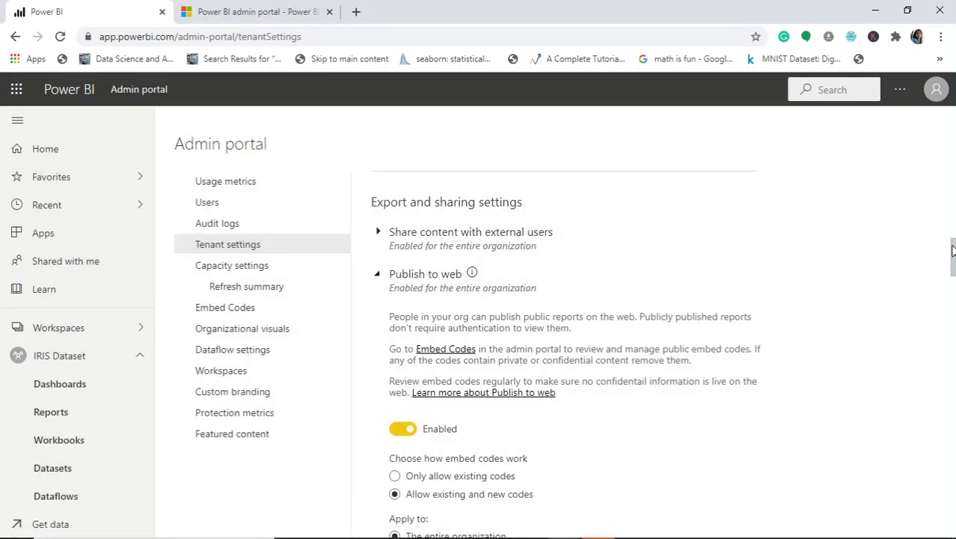
left_click_drag(952, 251, 951, 273)
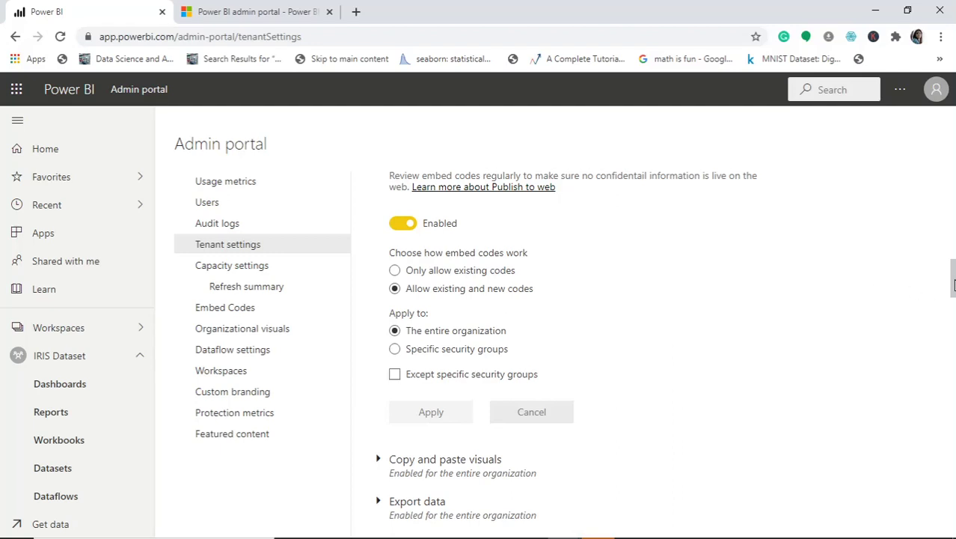
left_click_drag(953, 283, 952, 325)
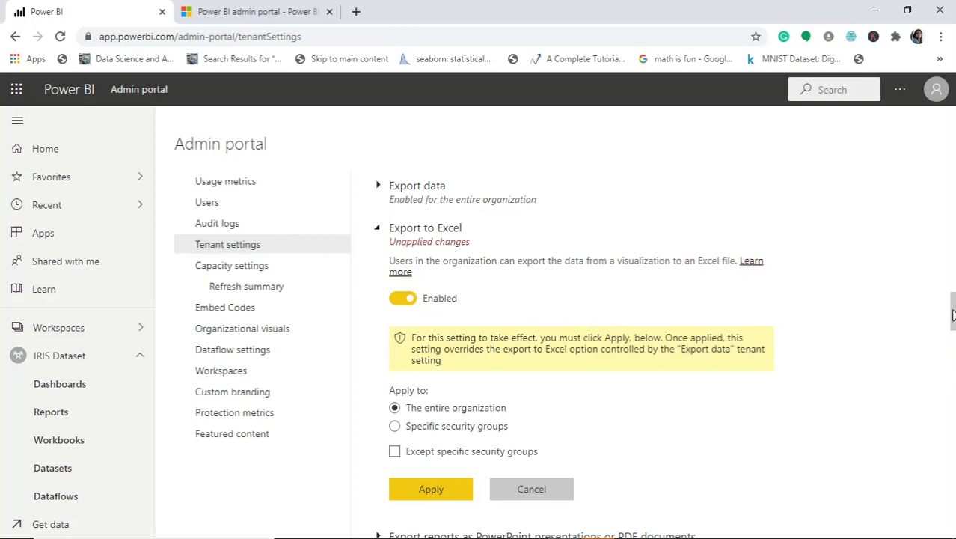
left_click_drag(952, 314, 952, 241)
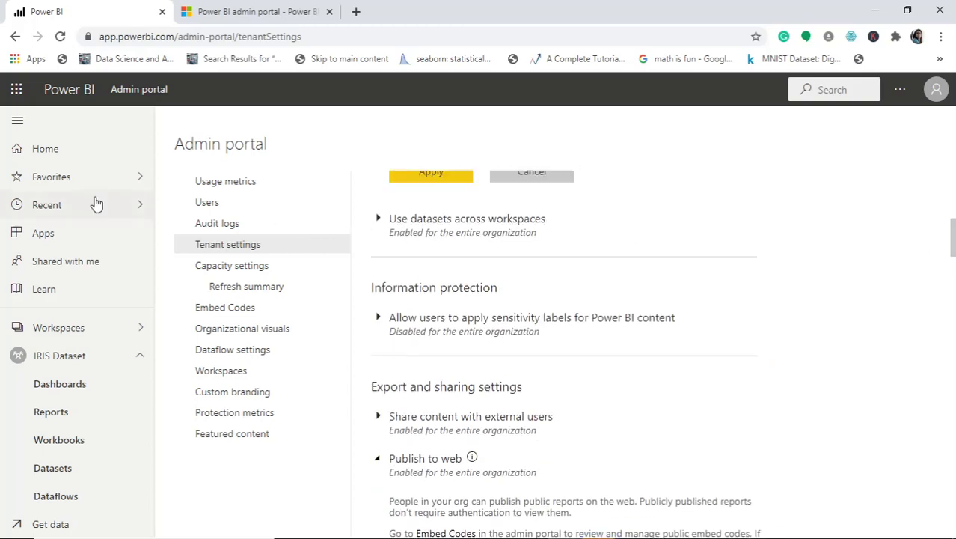
Step: Return Home and open the 'report' card under Favorites + frequents
left_click(41, 153)
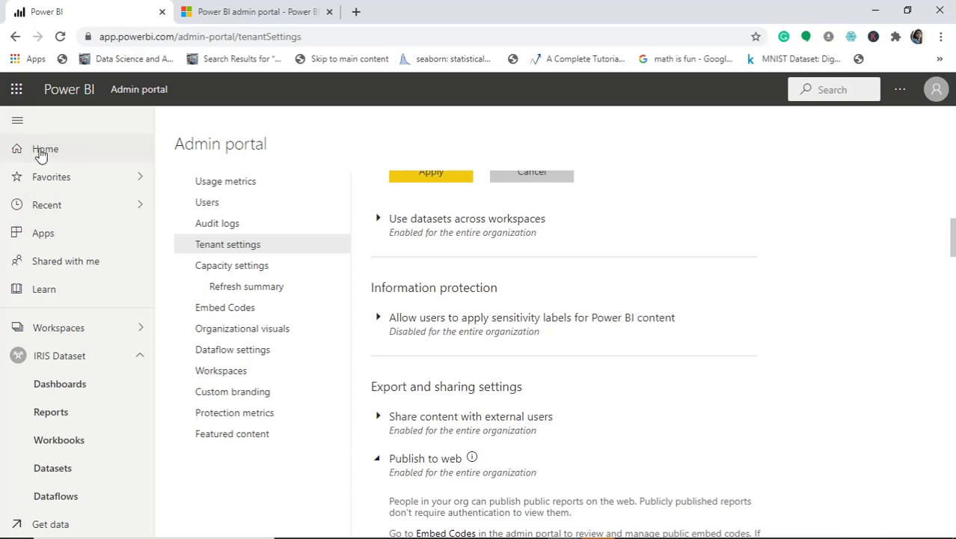
left_click(50, 155)
mouse_move(954, 135)
left_mouse_down()
mouse_move(954, 239)
mouse_move(955, 163)
left_mouse_up()
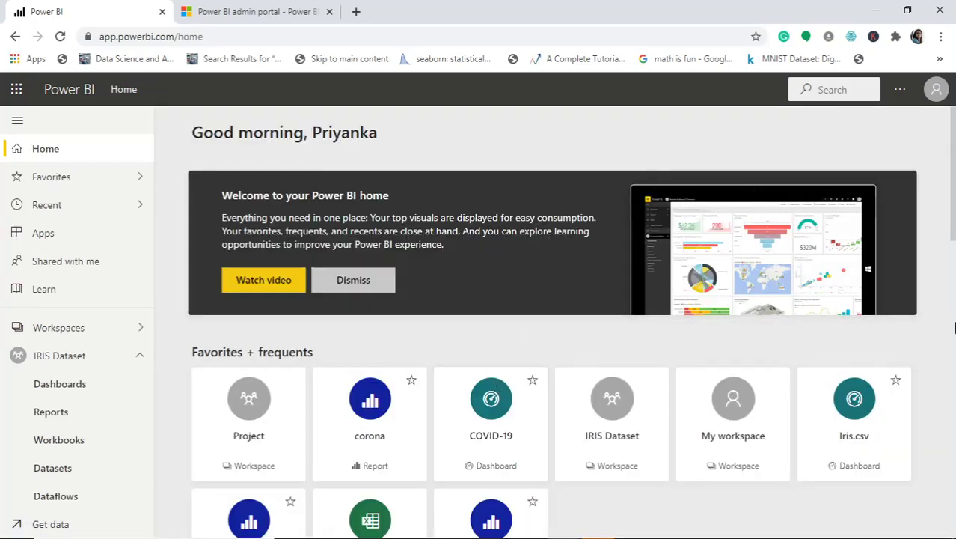
left_click_drag(952, 227, 952, 250)
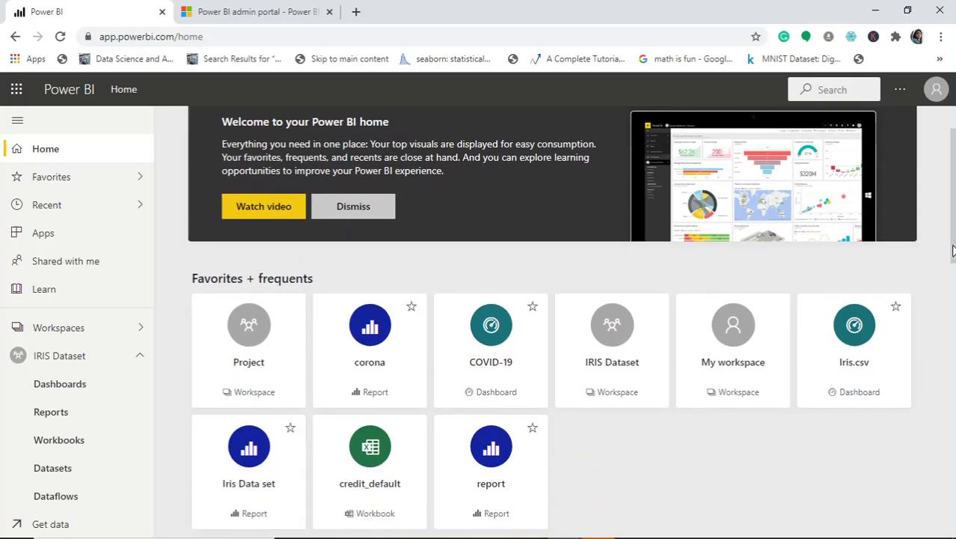
left_click(488, 448)
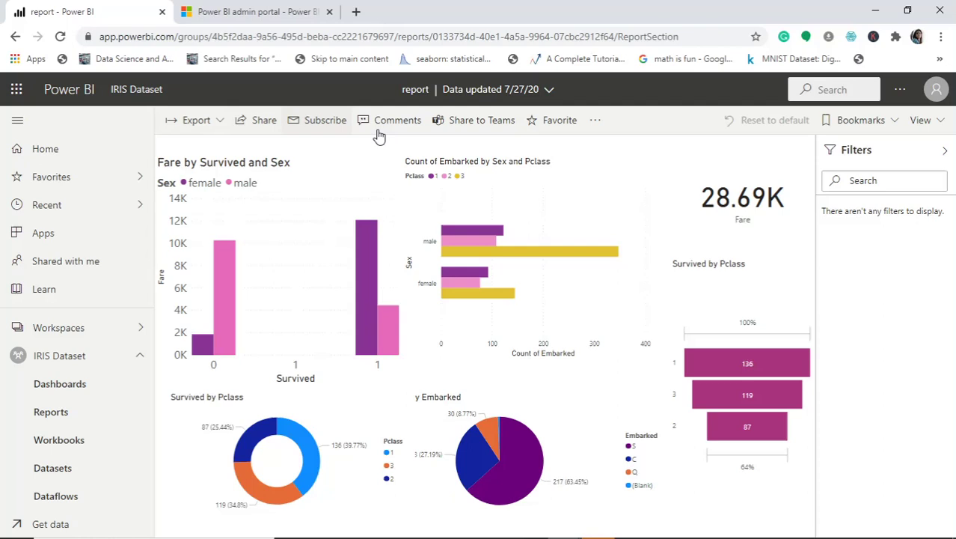
Step: Choose Embed > Publish to web (public) from the report's '...' menu
left_click(595, 121)
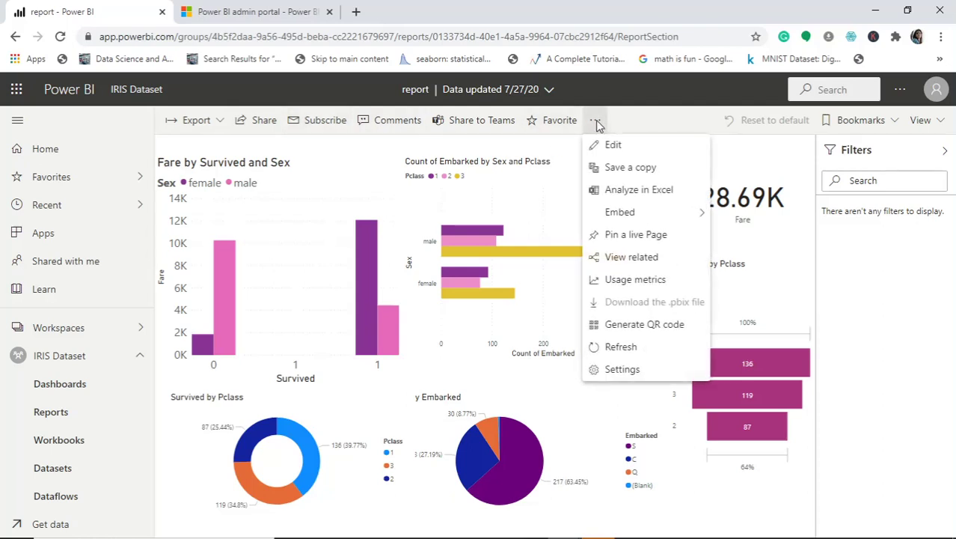
left_click(623, 214)
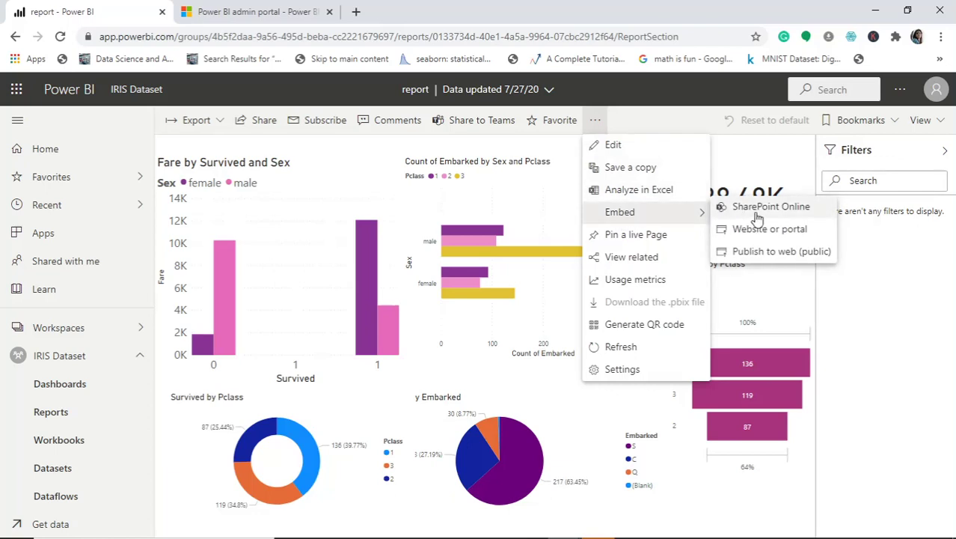
left_click(764, 256)
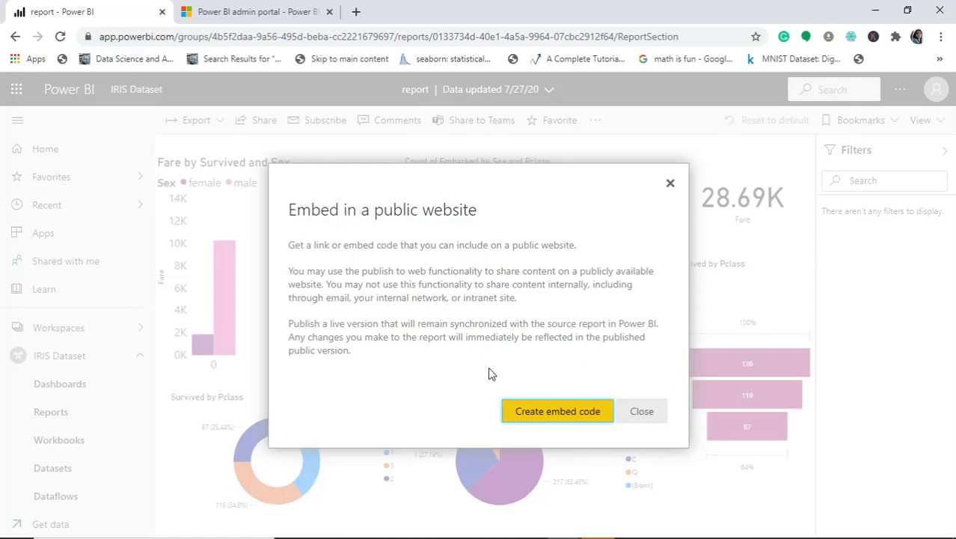
Step: Create the embed code, publish, and copy the 'Link you can send in email'
left_click(544, 418)
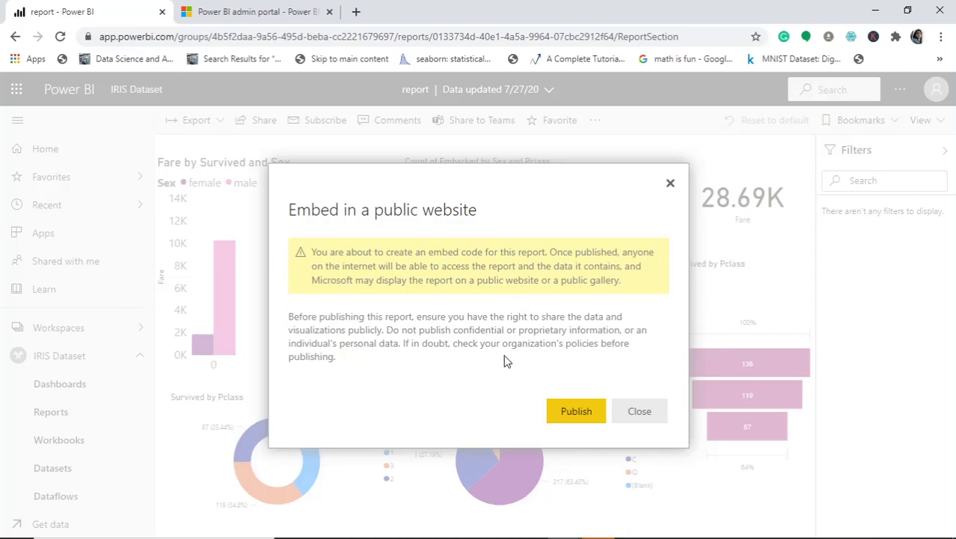
left_click(566, 414)
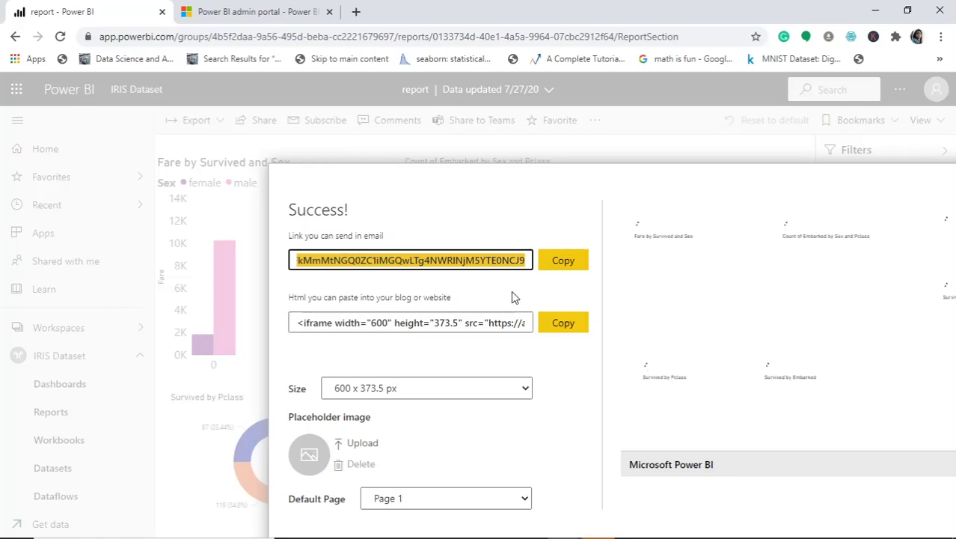
left_click(568, 266)
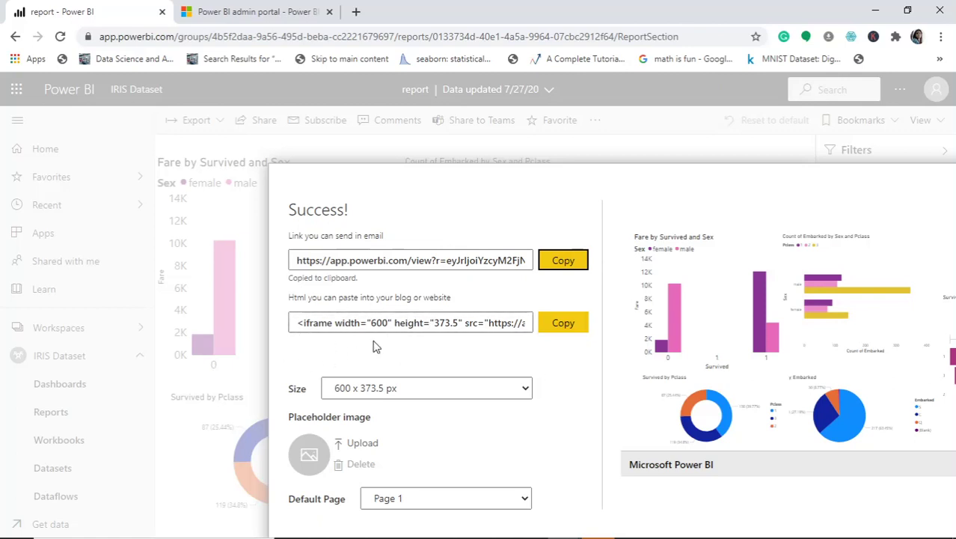
Step: Recopy the public link and open a new tab with its address bar ready for it
left_click(563, 260)
left_click(552, 255)
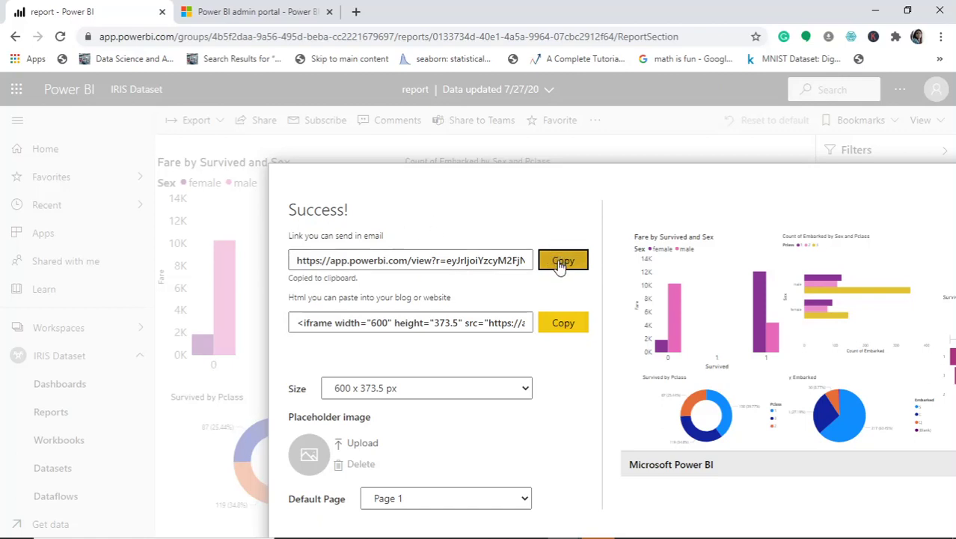
left_click(357, 12)
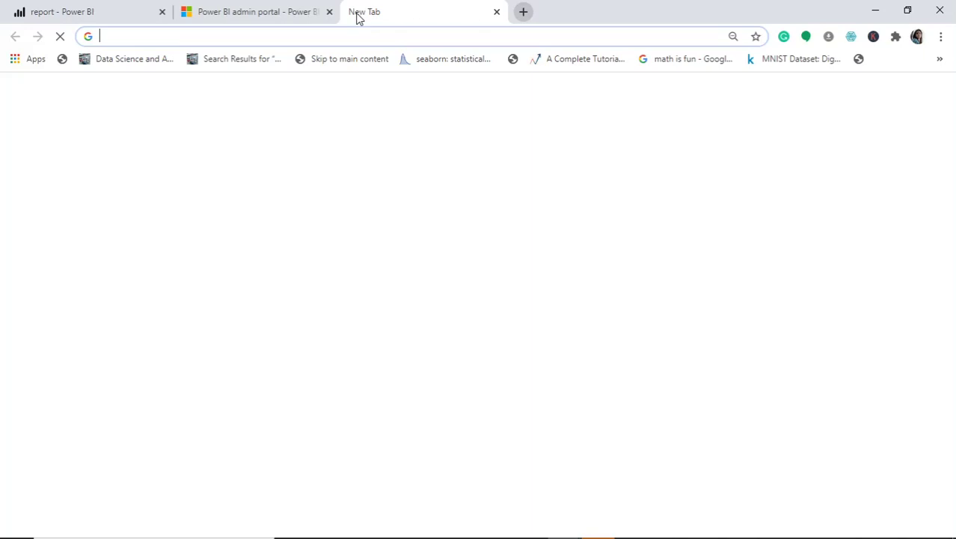
left_click(315, 37)
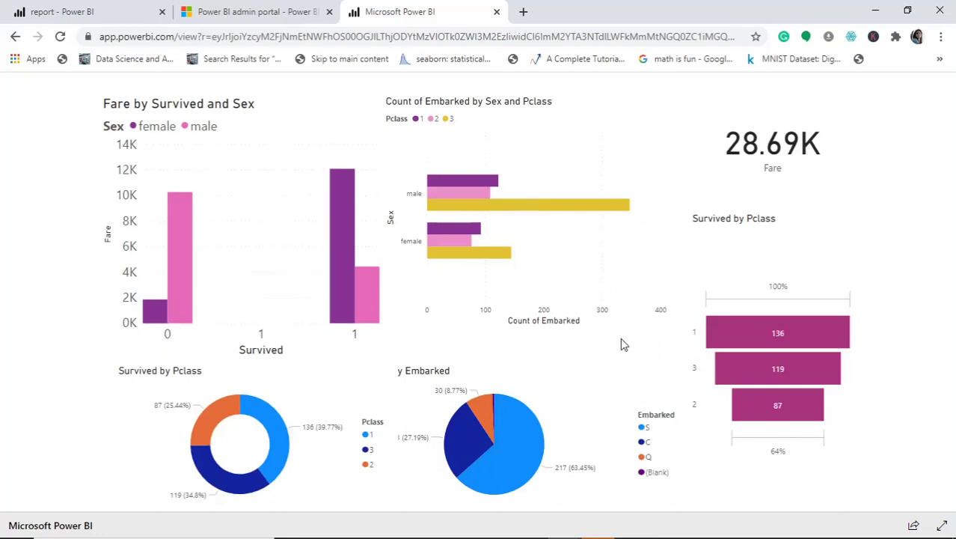
mouse_move(493, 254)
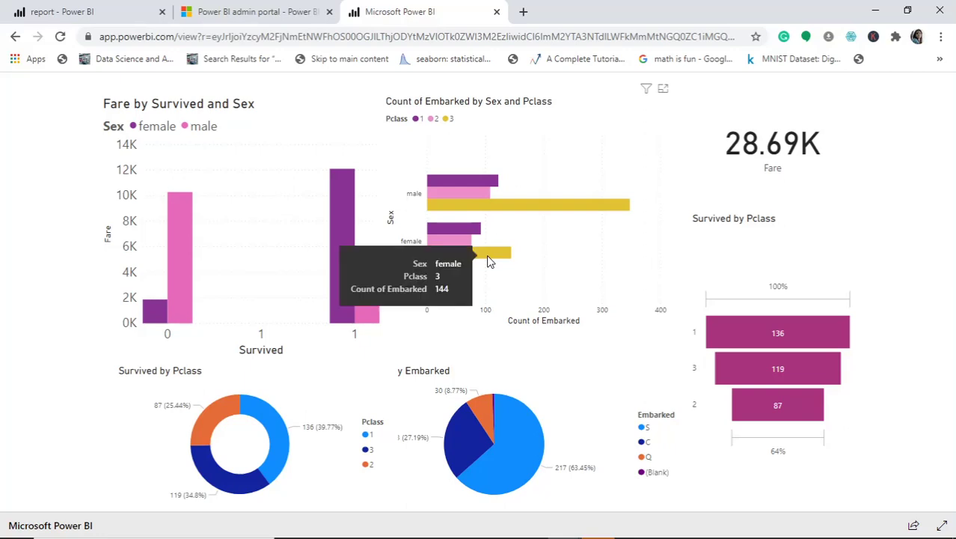
Step: Cross-filter the public report by surviving males and female class 1, then return to the original tab
left_click(371, 314)
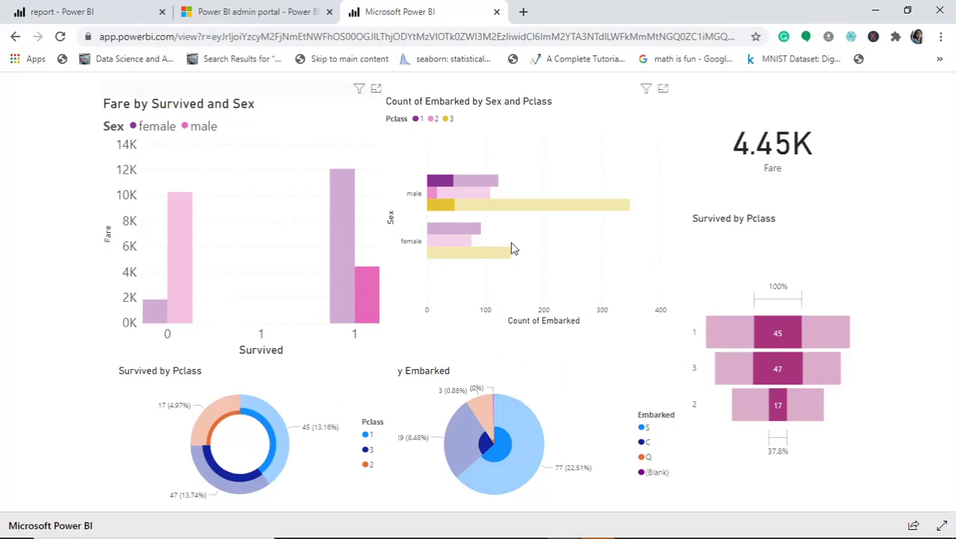
left_click(464, 230)
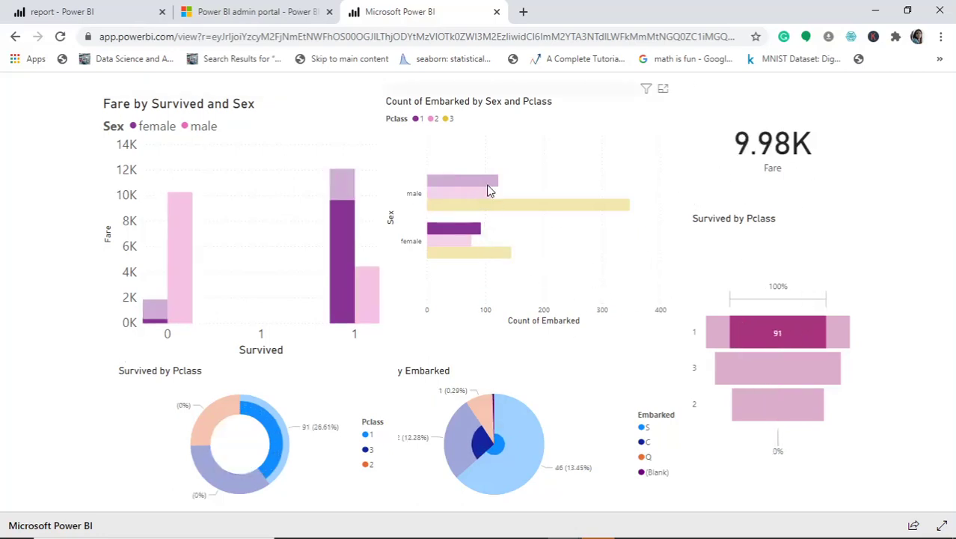
left_click(81, 17)
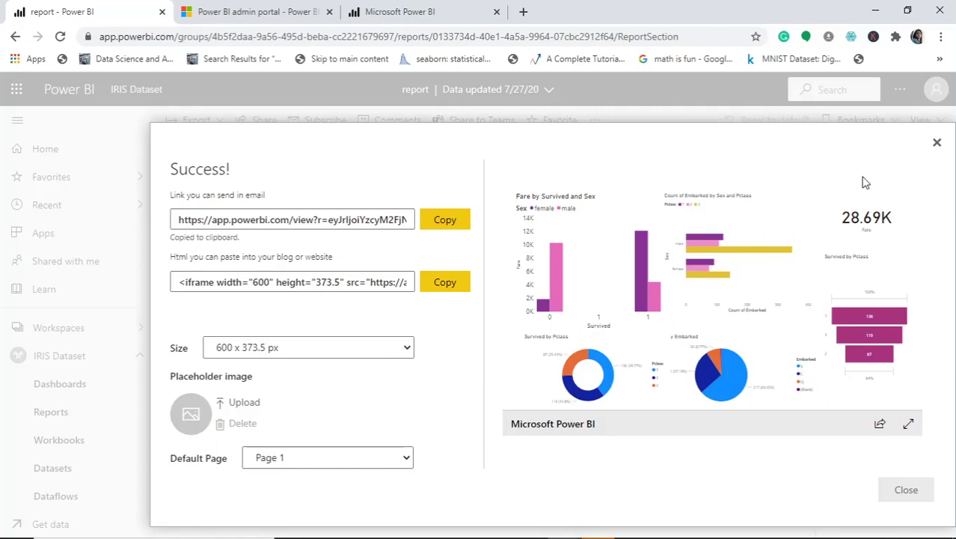
Step: Close the Success! dialog and switch back to the original report tab
left_click(937, 144)
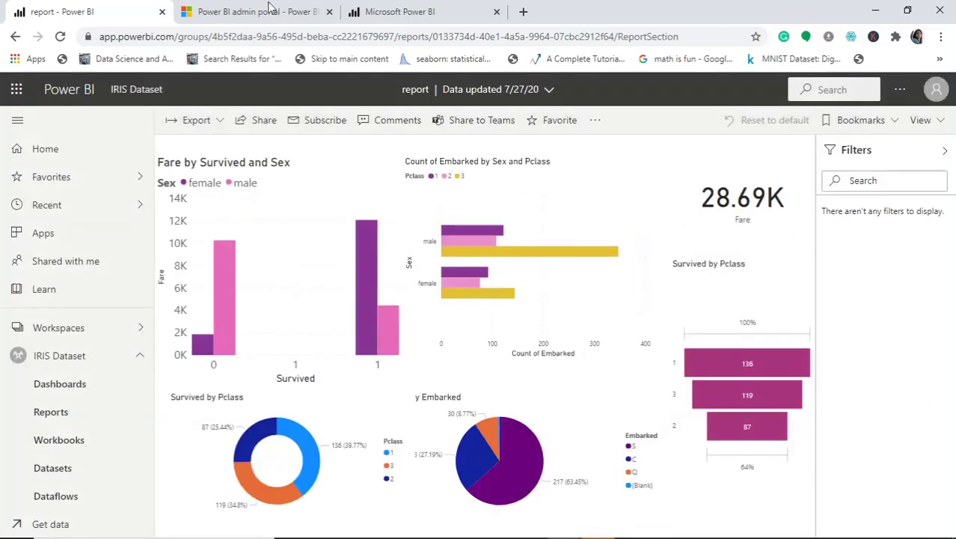
left_click(258, 11)
left_click(103, 12)
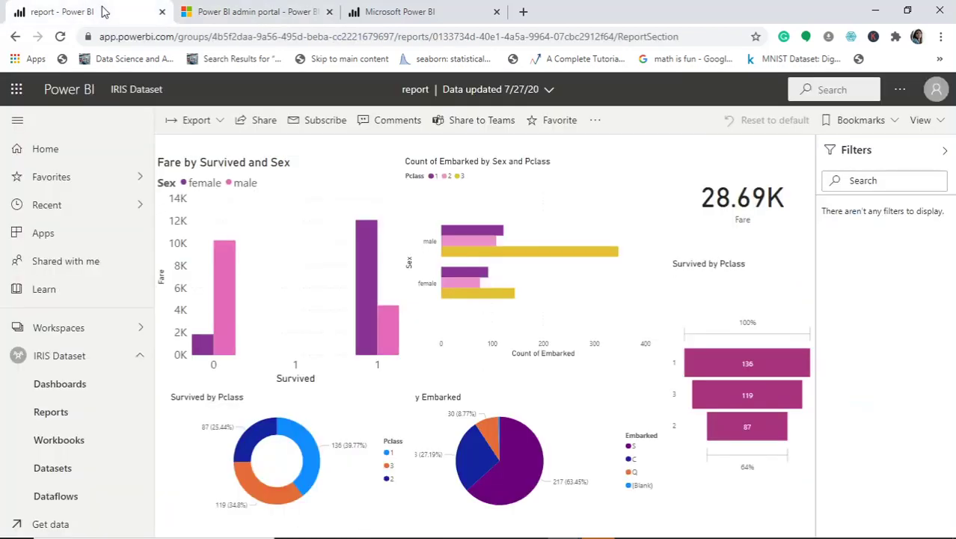